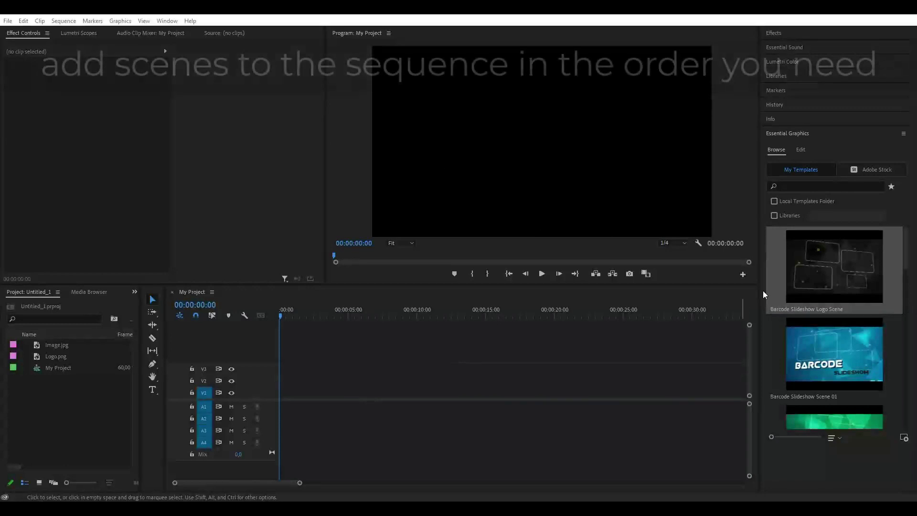
Place the Logo Scene on V1 at 0 and Scene 01 on V2 after it, preview it, then return to start.
drag(844, 276, 280, 405)
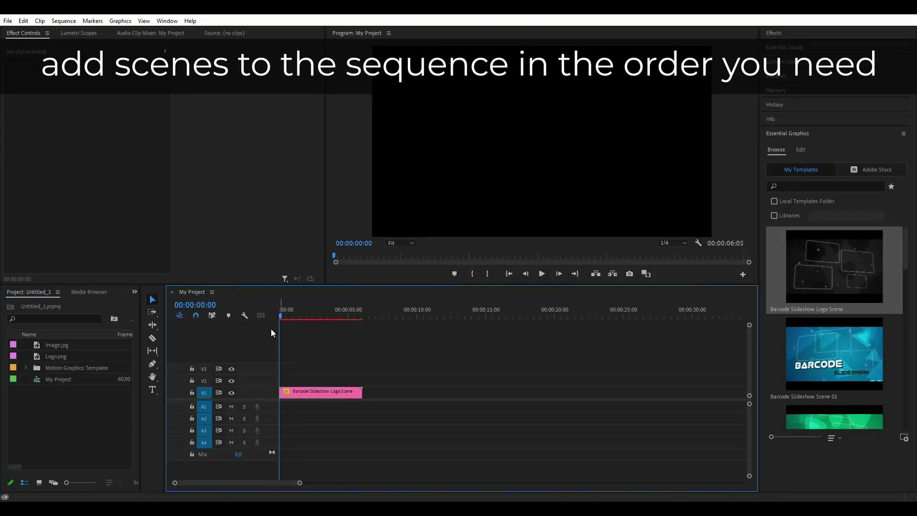
drag(861, 362, 352, 382)
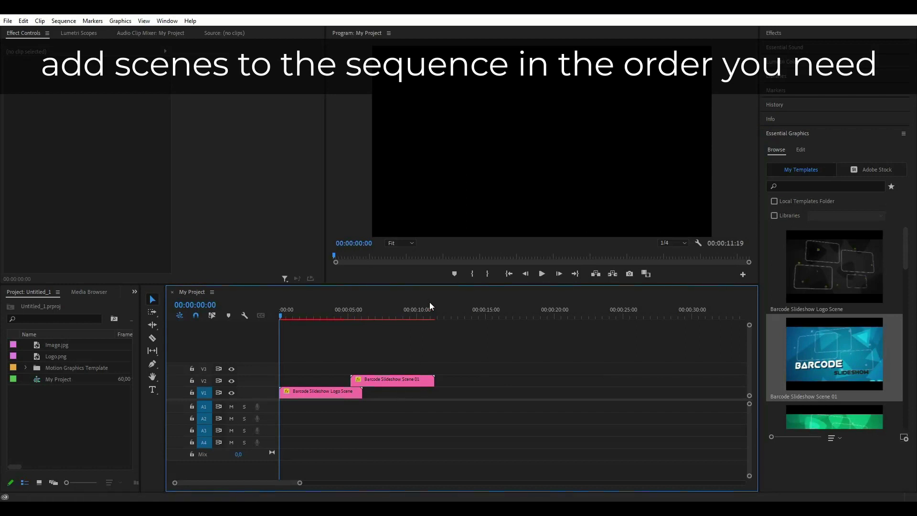
drag(414, 313, 437, 321)
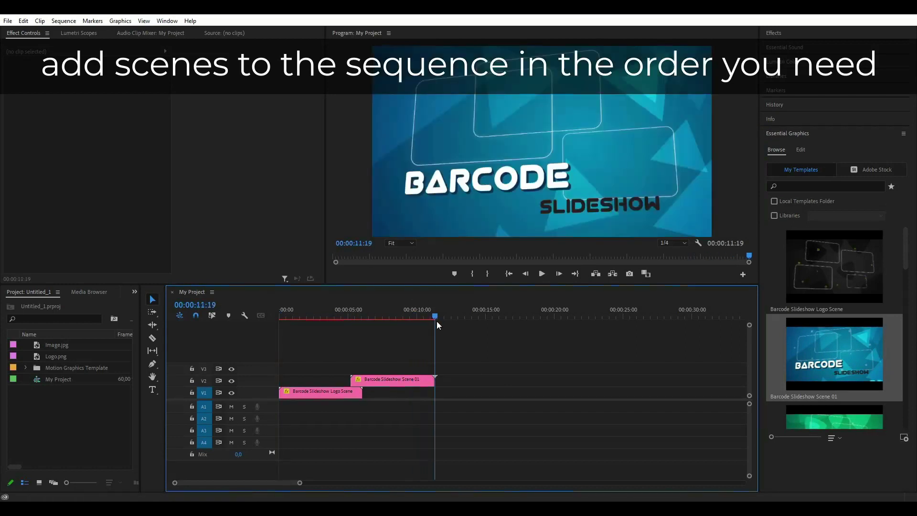
click(577, 273)
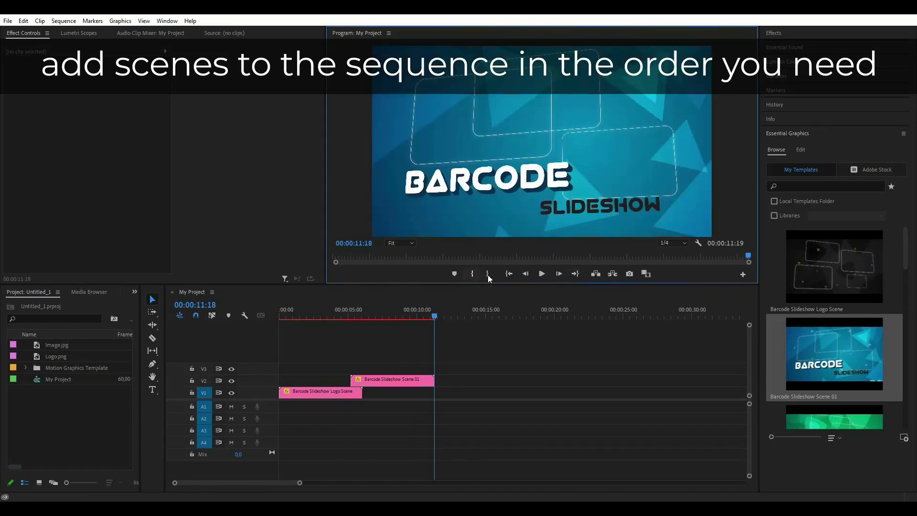
click(488, 274)
drag(434, 317, 251, 334)
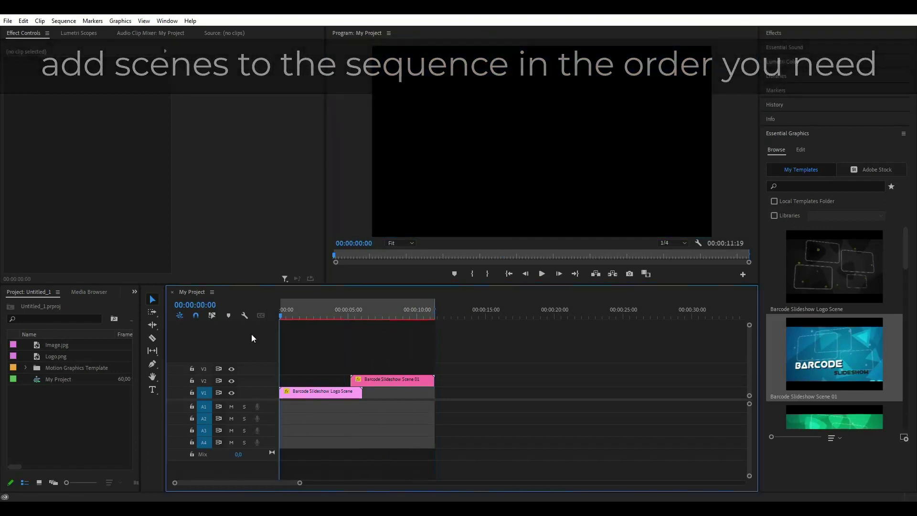
Use Logo.png as the logo scene's footage set to Scale to fit, then select Scene 01's footage settings.
click(303, 340)
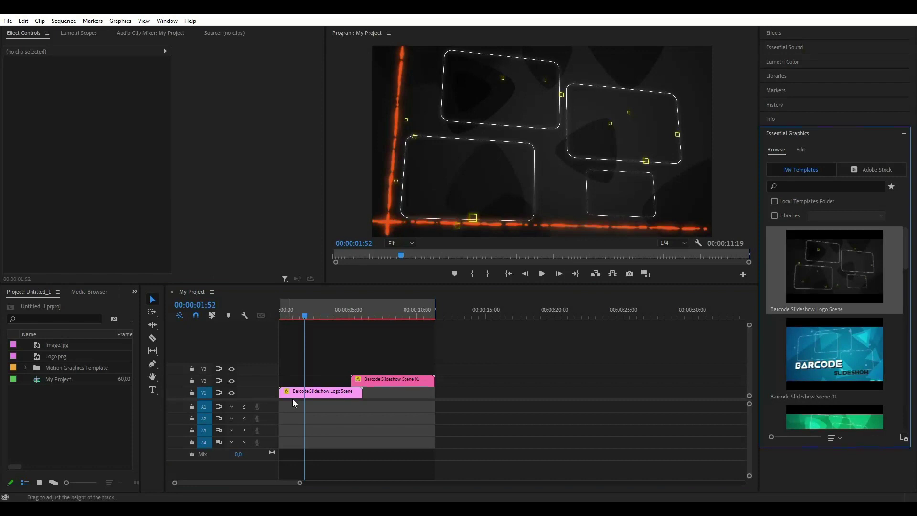
click(340, 394)
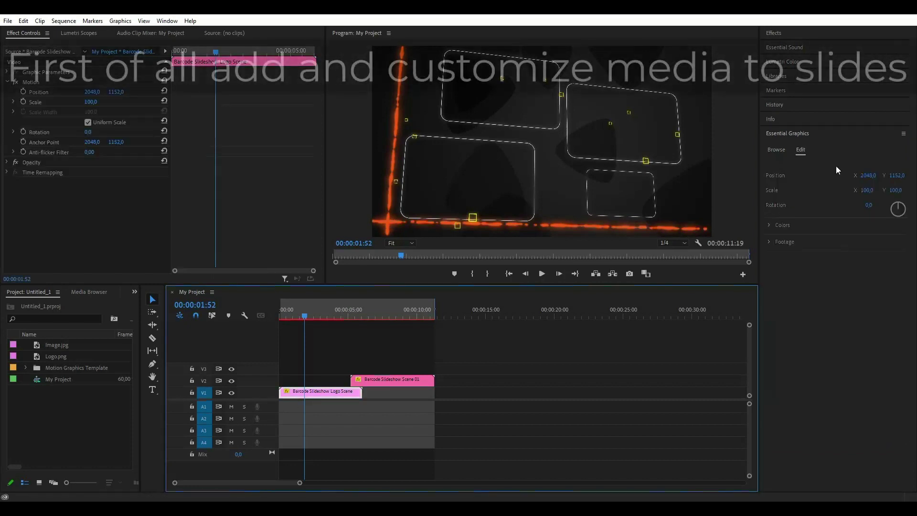
click(768, 243)
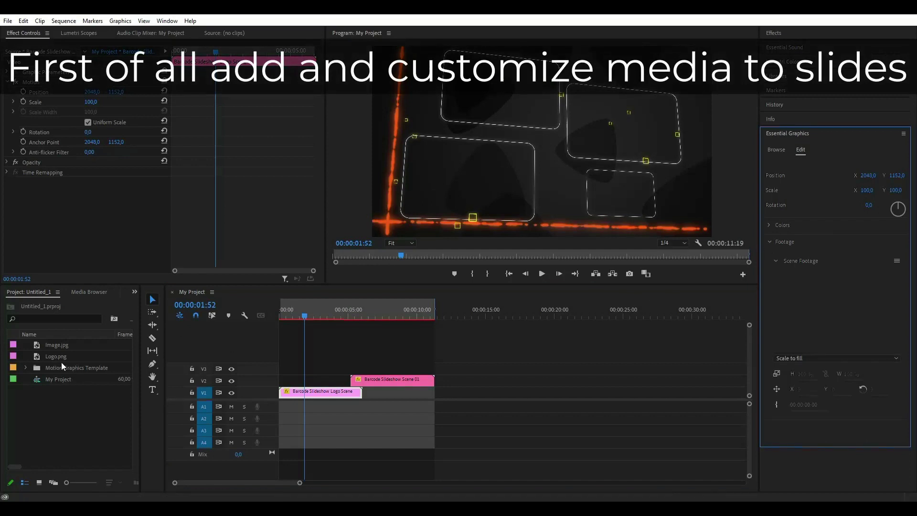
drag(49, 357, 855, 331)
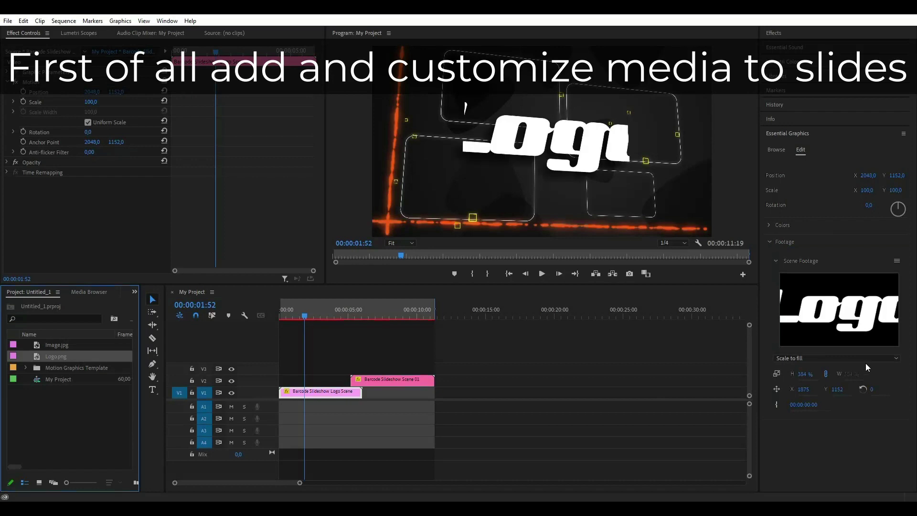
click(867, 358)
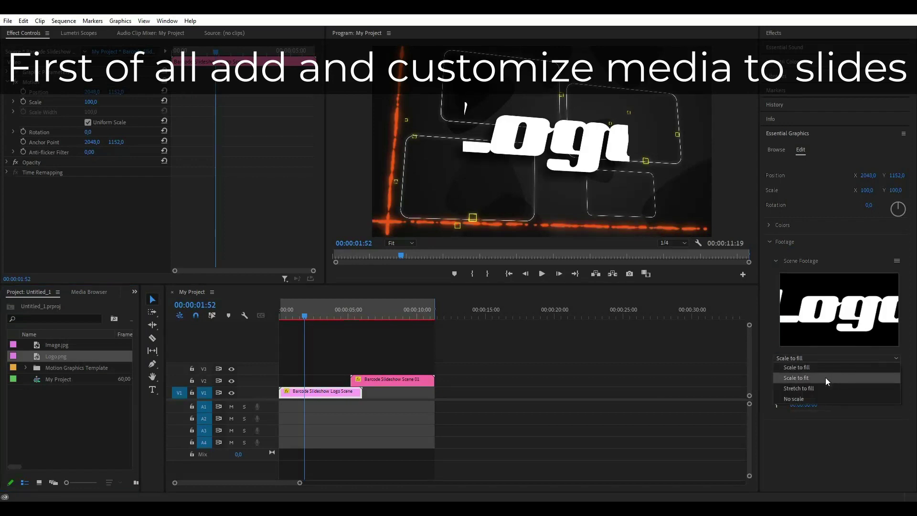
click(826, 377)
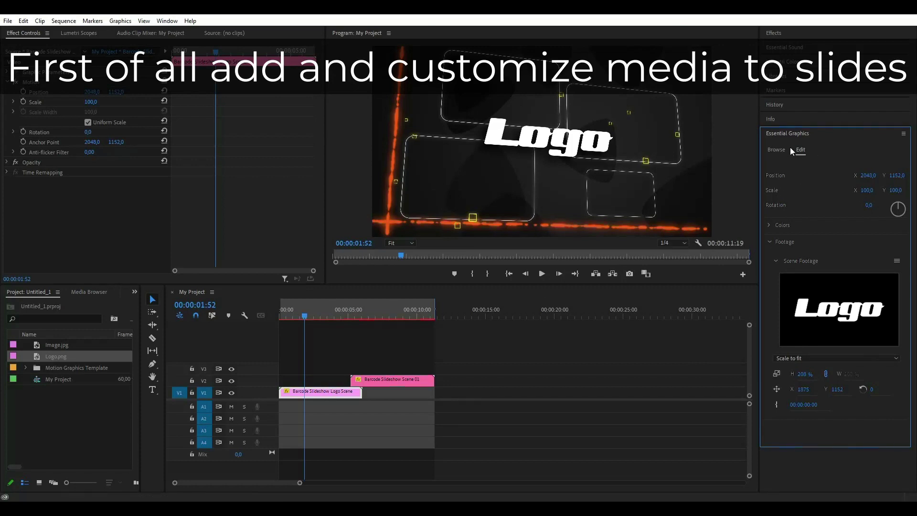
click(402, 379)
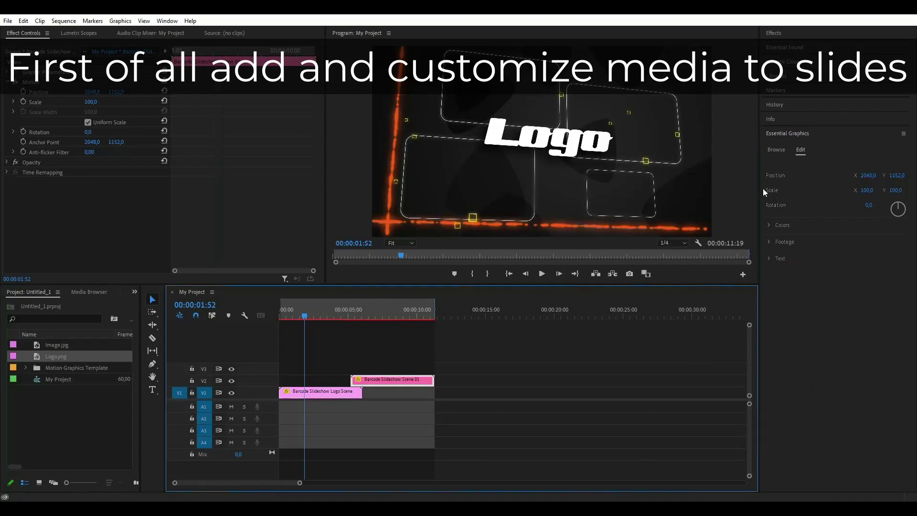
click(769, 242)
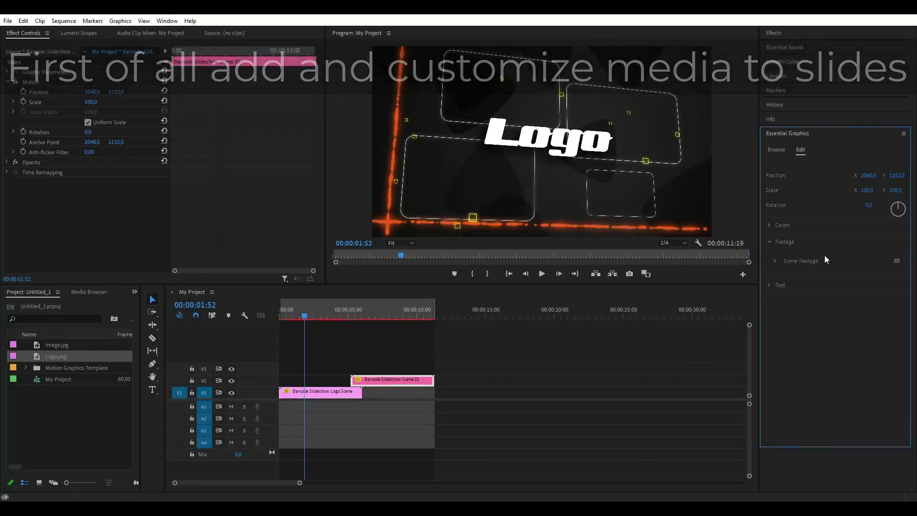
Set Scene 01's footage to Image.jpg and reposition the photo to 1850, 1507.
click(777, 262)
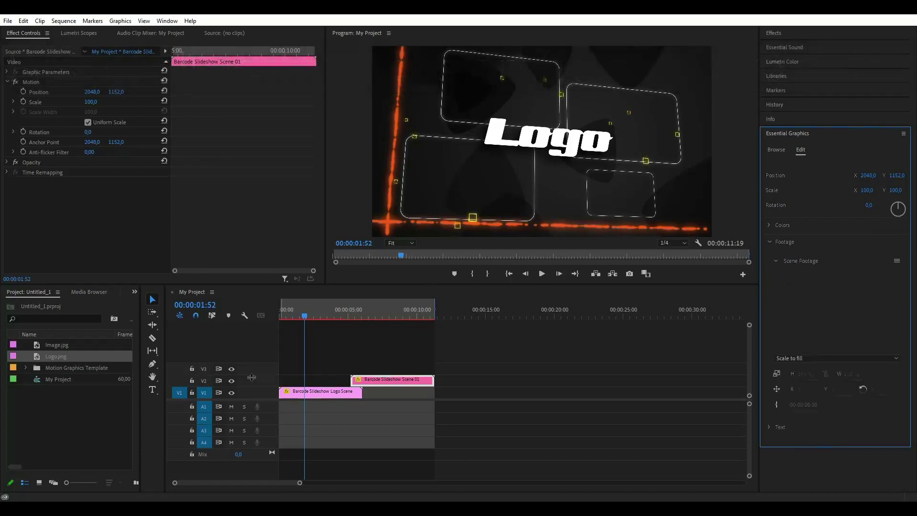
click(51, 347)
drag(51, 348, 823, 312)
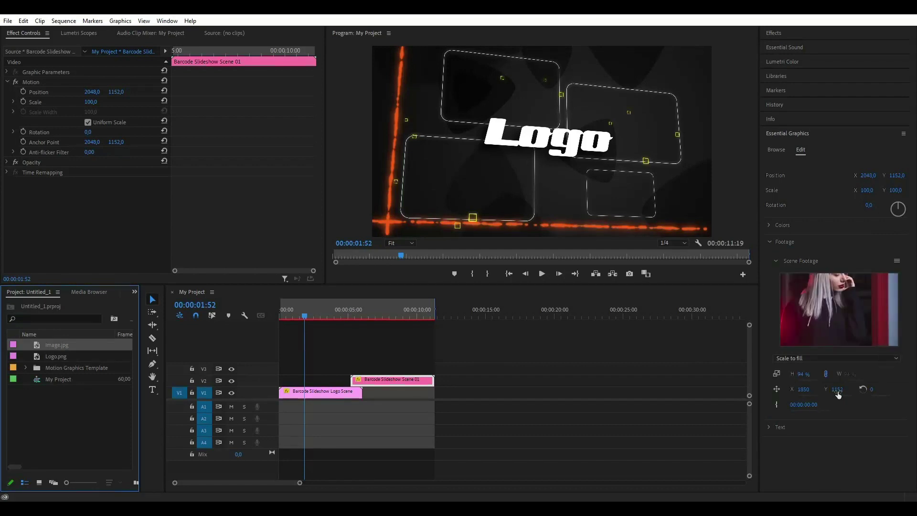
mouse_move(838, 393)
mouse_down()
mouse_move(850, 393)
mouse_move(844, 389)
mouse_up()
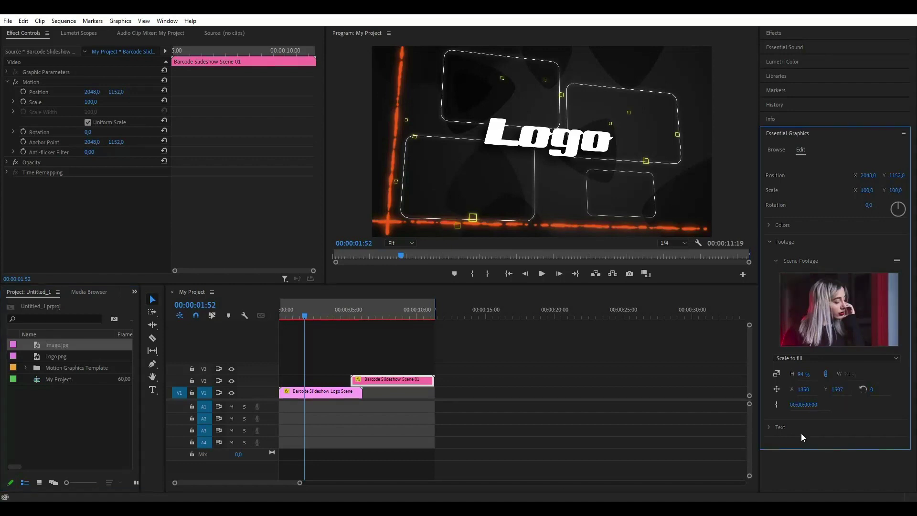
Preview Scene 01 around its title frame in the Program monitor.
click(383, 313)
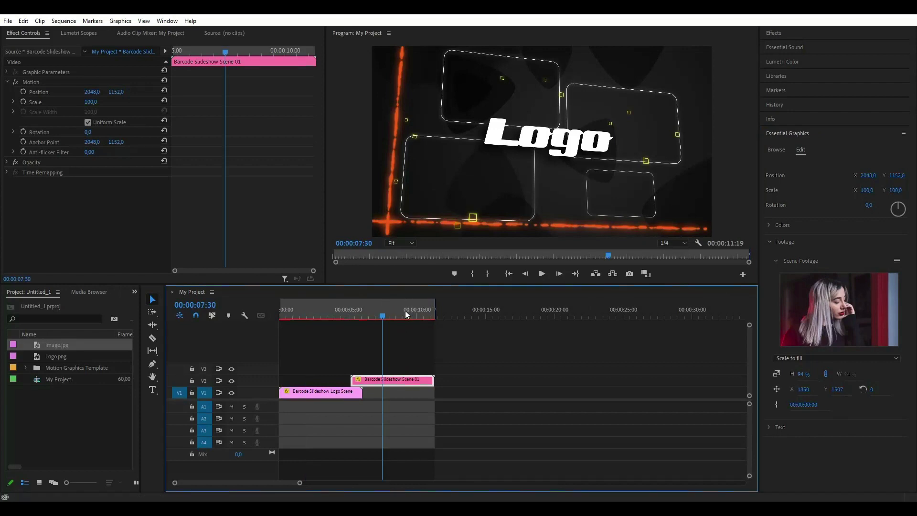
click(392, 315)
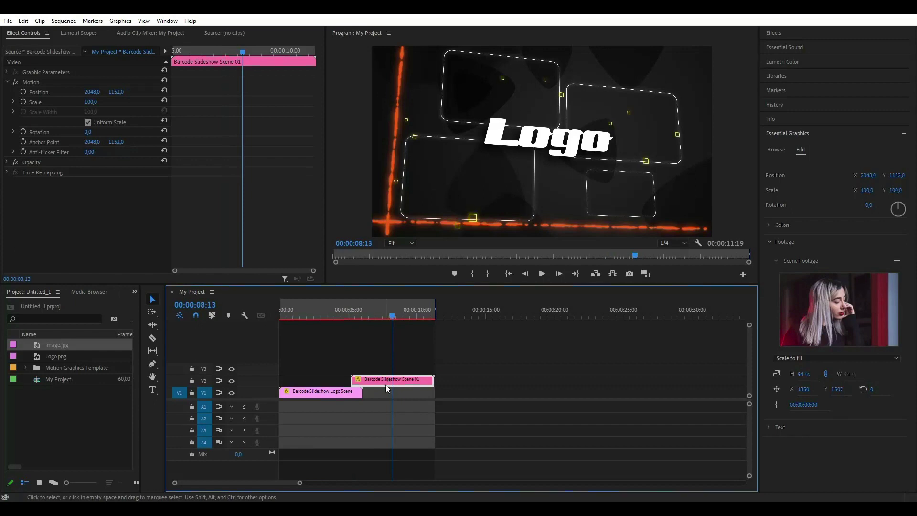
click(386, 316)
drag(386, 316, 390, 316)
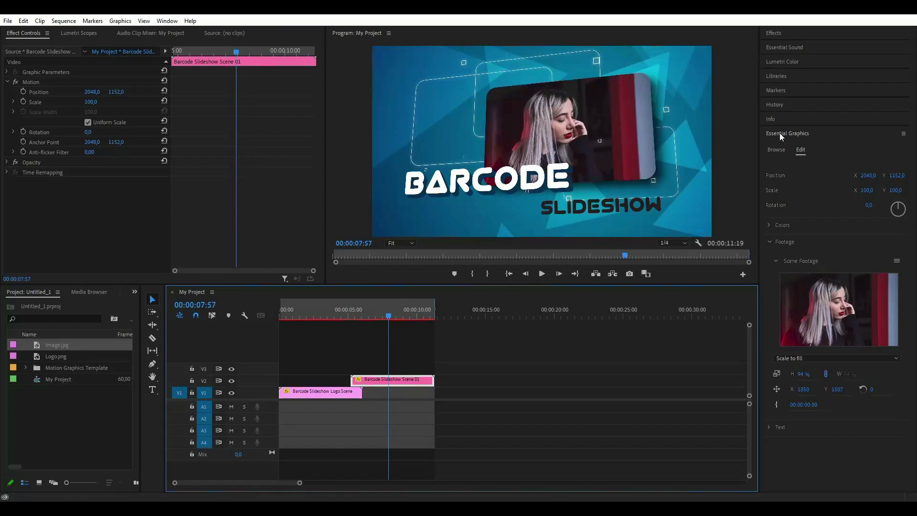
Set Scene 01's Transition Color to purple.
click(770, 242)
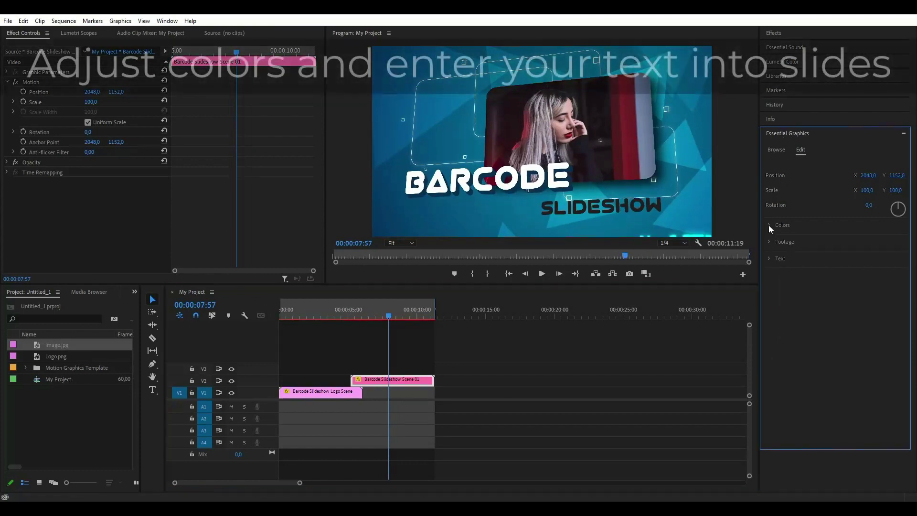
click(769, 225)
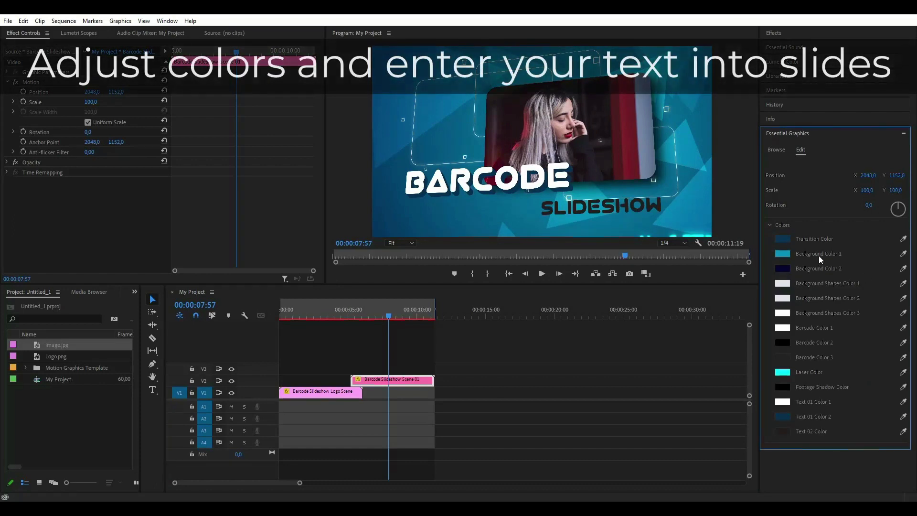
click(787, 240)
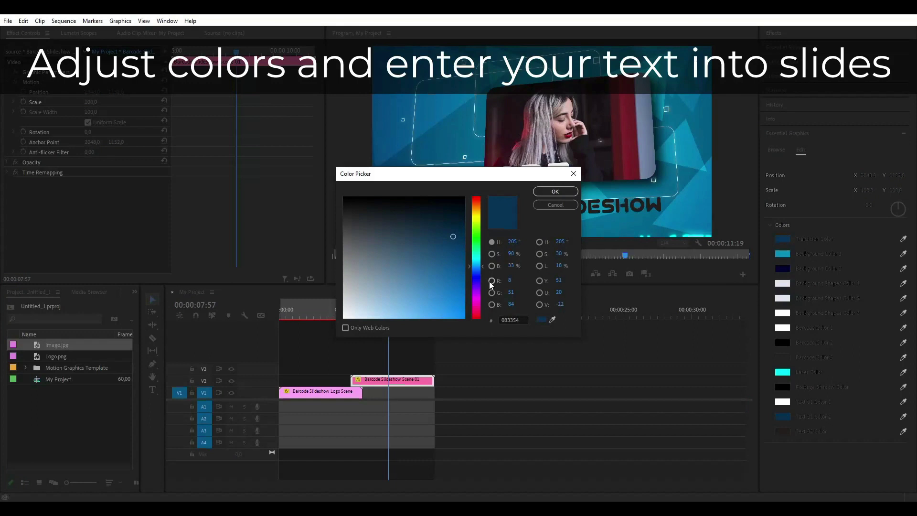
drag(479, 282, 480, 297)
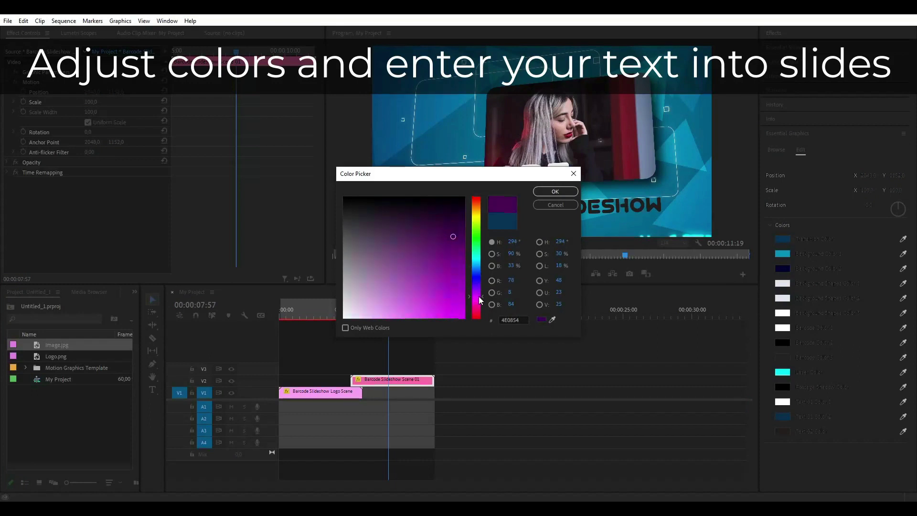
click(561, 195)
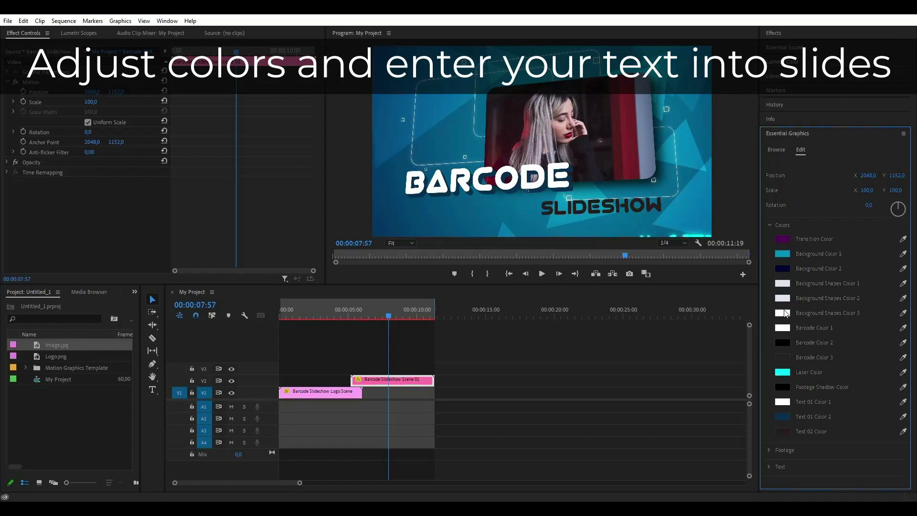
Make Background Color 1 magenta (B903AE) and Background Color 2 a darker navy.
click(780, 255)
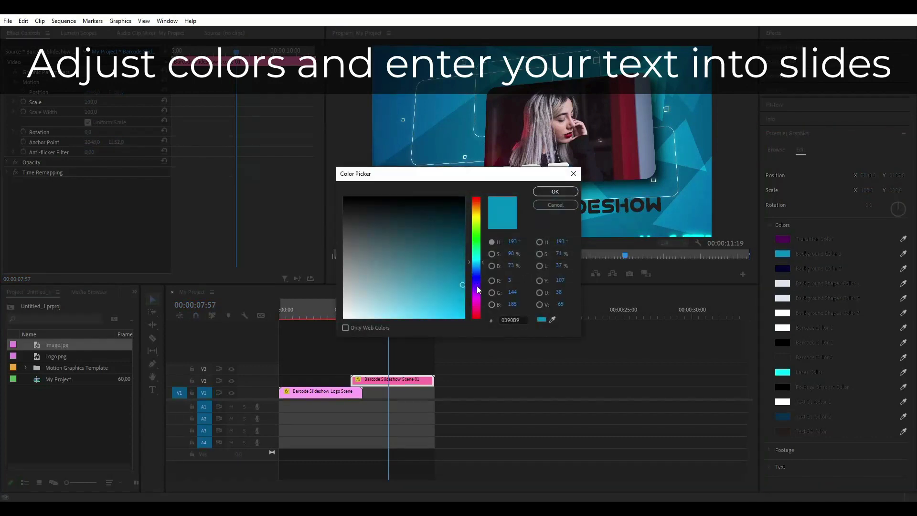
drag(477, 286, 477, 299)
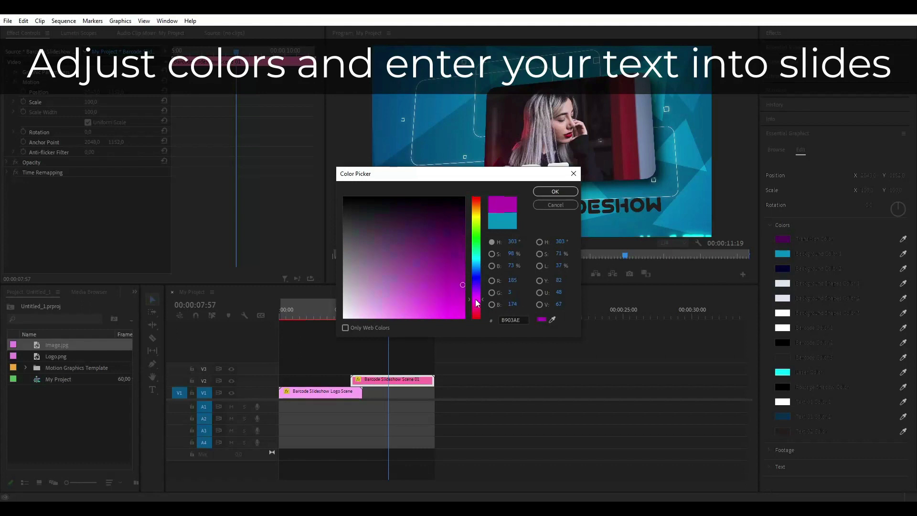
click(562, 195)
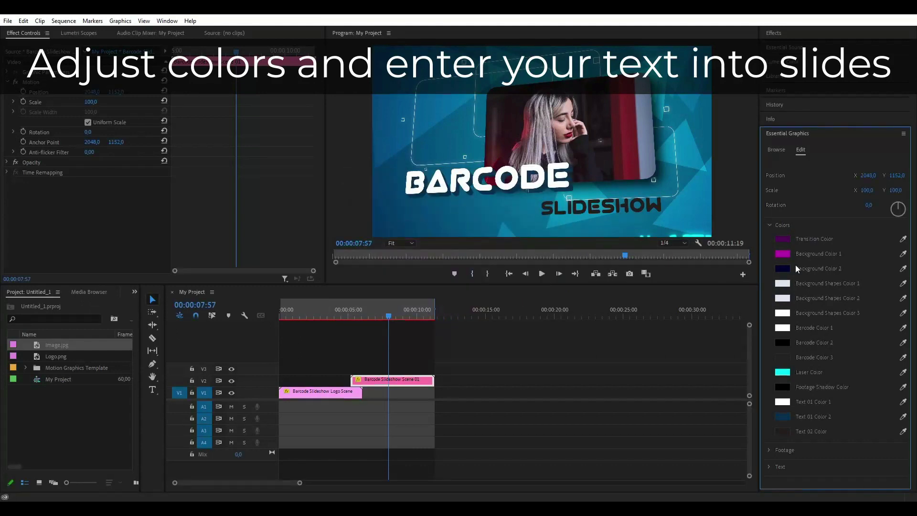
click(783, 269)
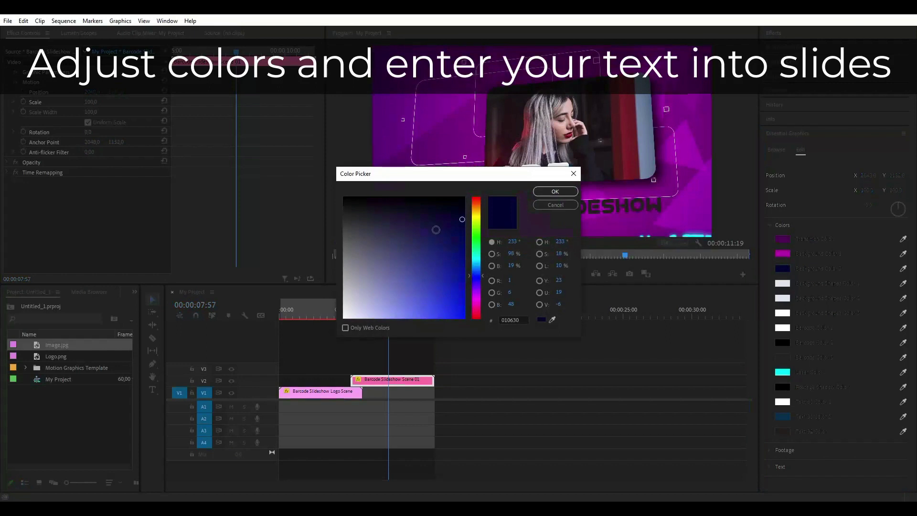
drag(462, 220, 464, 212)
click(556, 192)
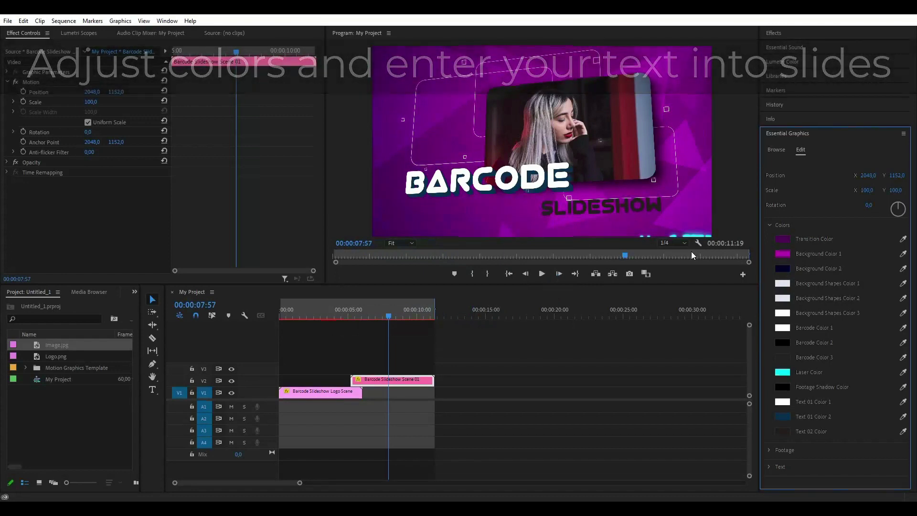
Replace Scene 01's BARCODE title text with HELLO.
click(770, 226)
click(771, 258)
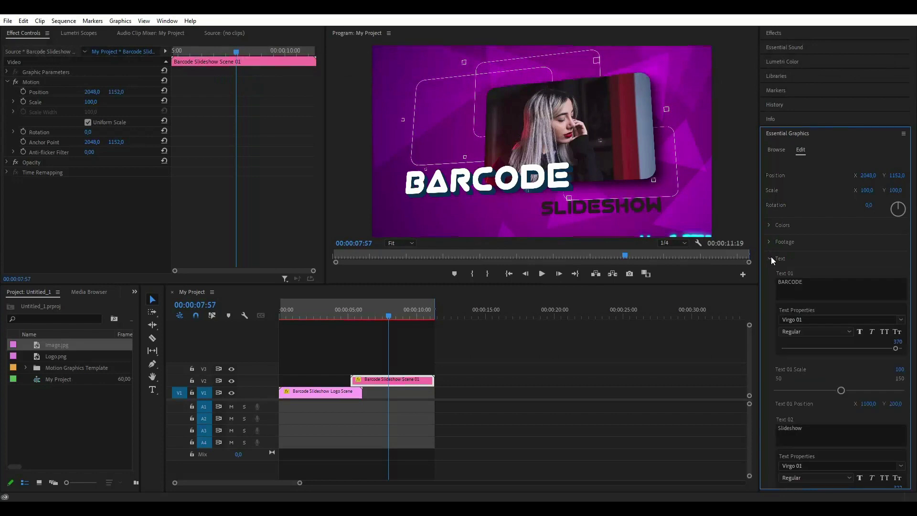
click(810, 283)
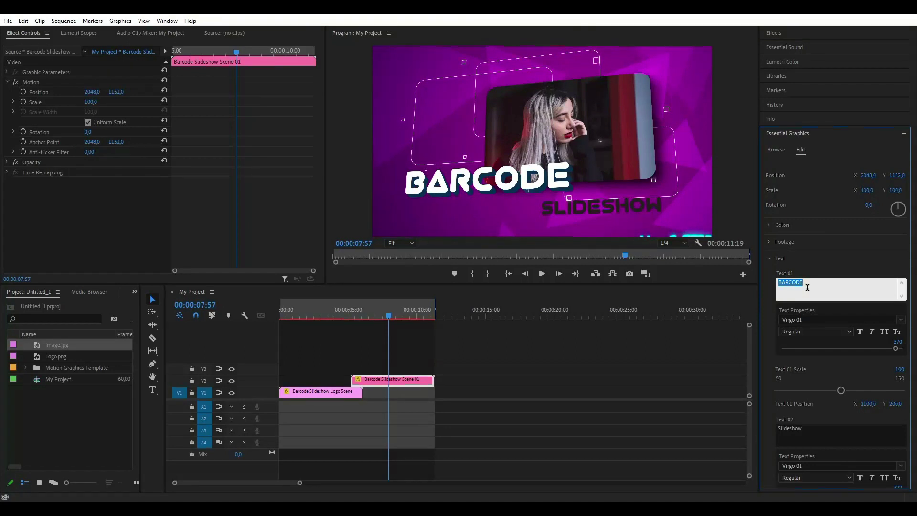
text(Hello)
key(Escape)
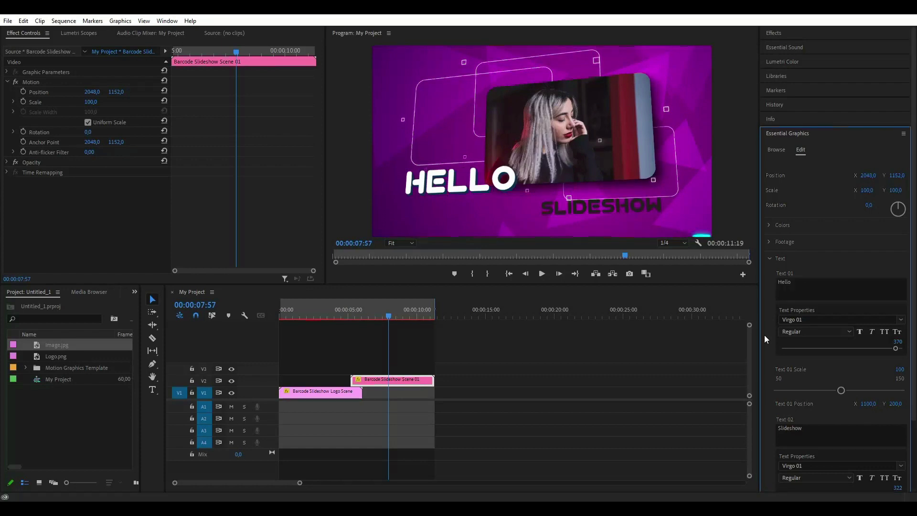
Change the Slideshow subtitle to 'new day' and return the playhead to the sequence start.
double_click(820, 428)
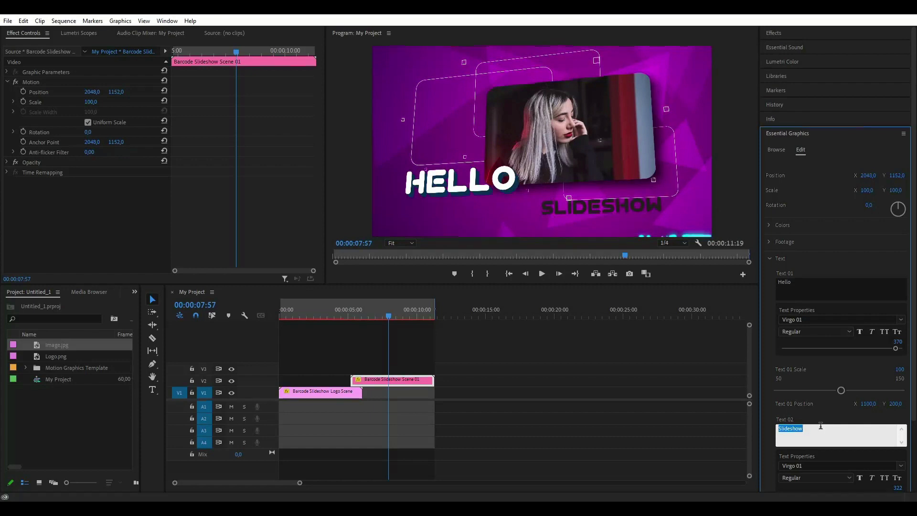
text(n)
key(Return)
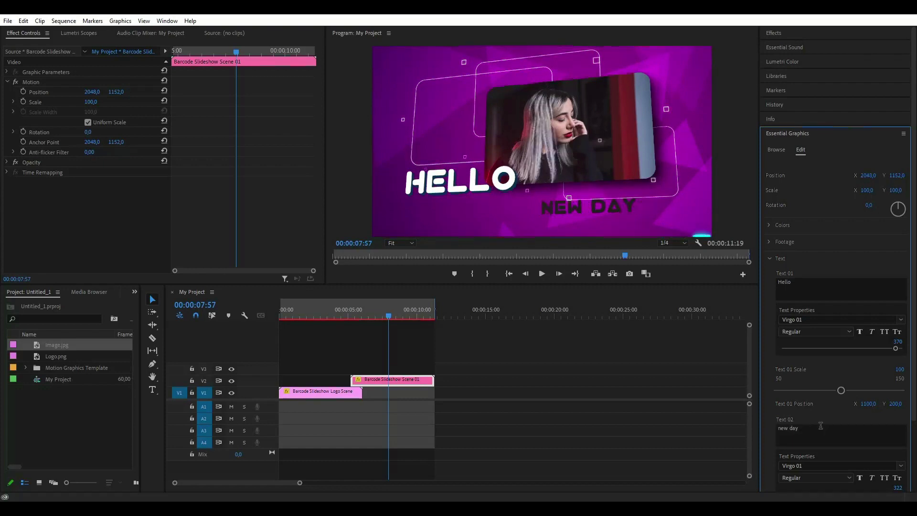
click(236, 349)
key(Home)
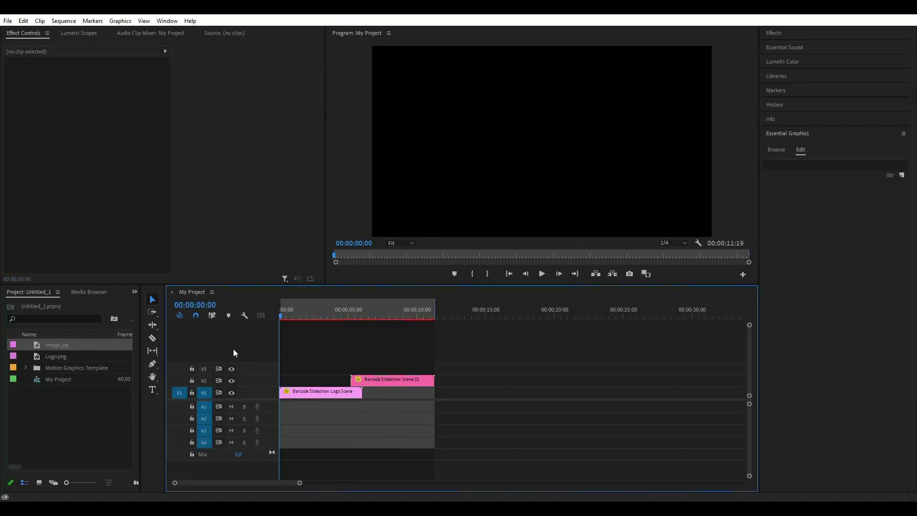
Play the whole sequence from the start, opening on the logo scene.
key(space)
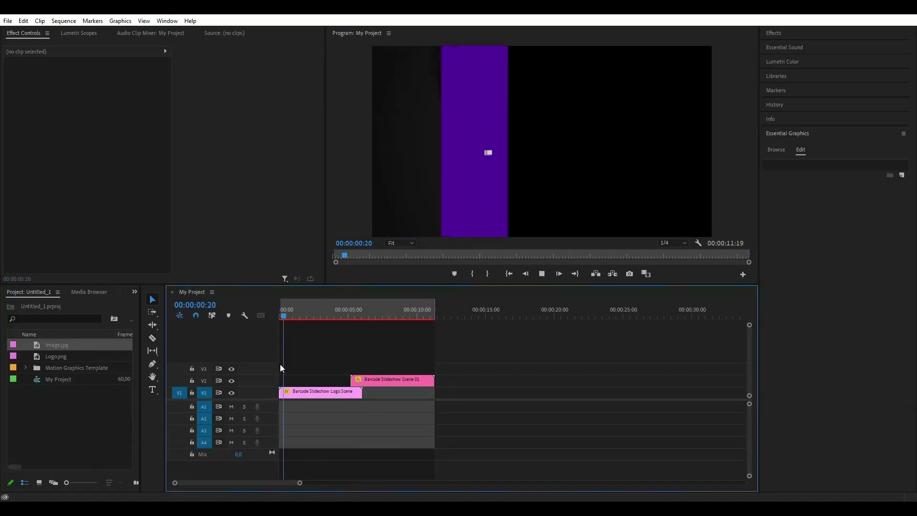